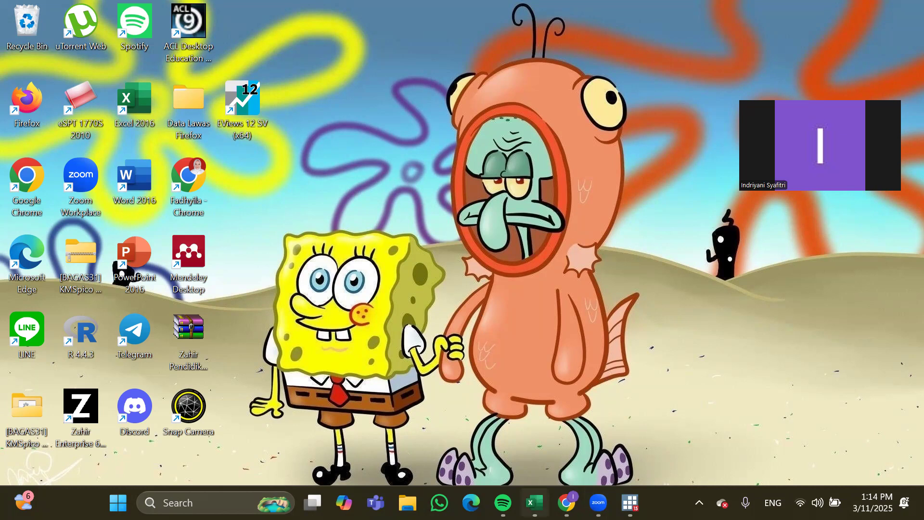
- Switch to the Excel workbook and copy the he and pe columns with their headers, range C1:D45
left_click(534, 501)
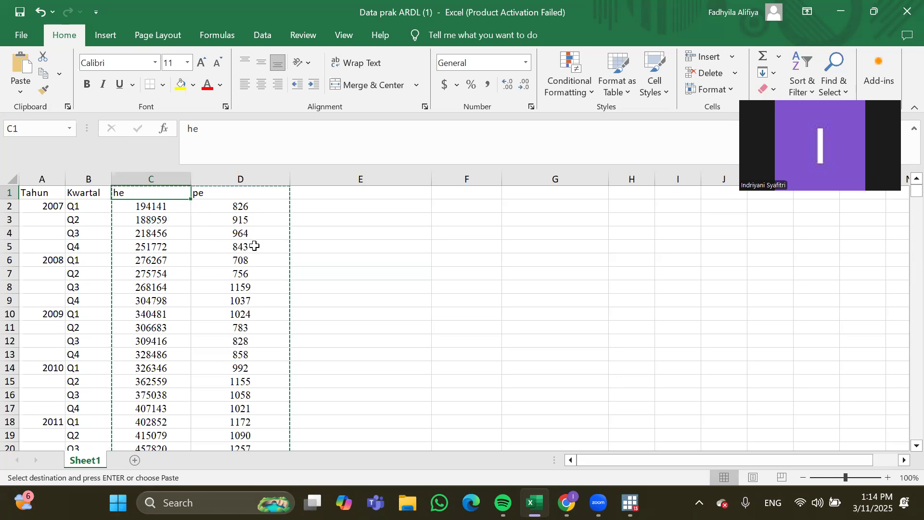
scroll(162, 253, "down", 12)
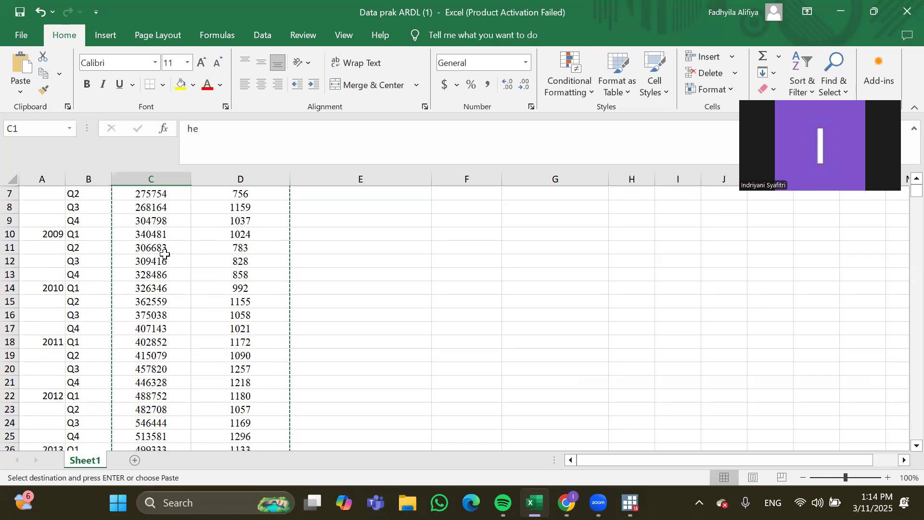
scroll(164, 254, "up", 12)
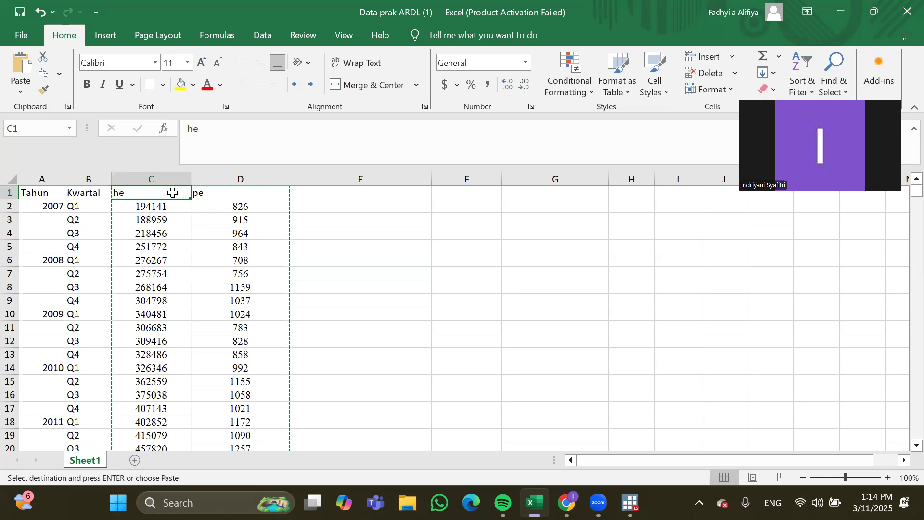
key("shift+Right")
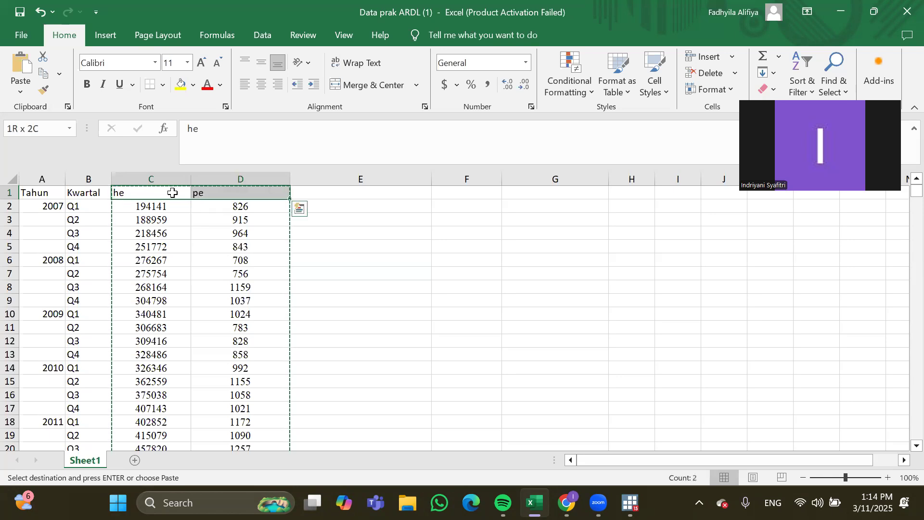
key("ctrl+shift+Down")
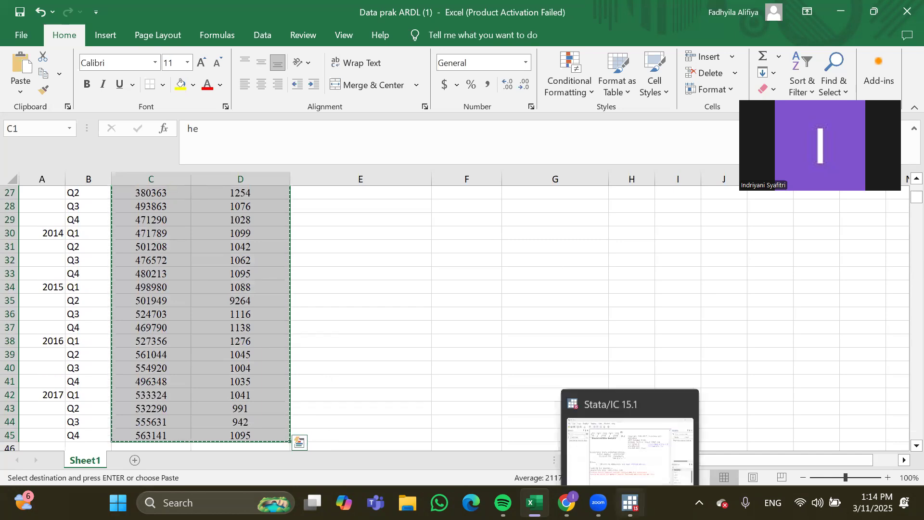
- Switch to Stata and paste the copied data into the Data Editor, treating the first row as variable names
left_click(630, 503)
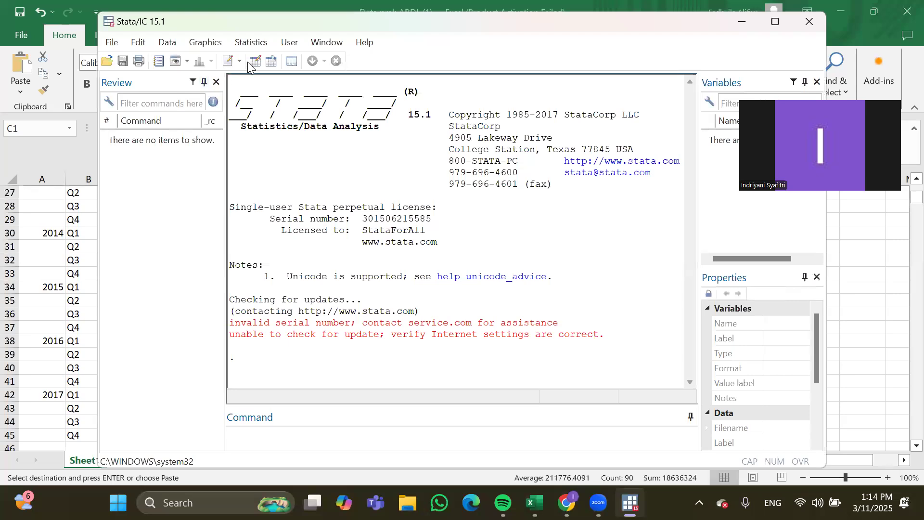
left_click(264, 63)
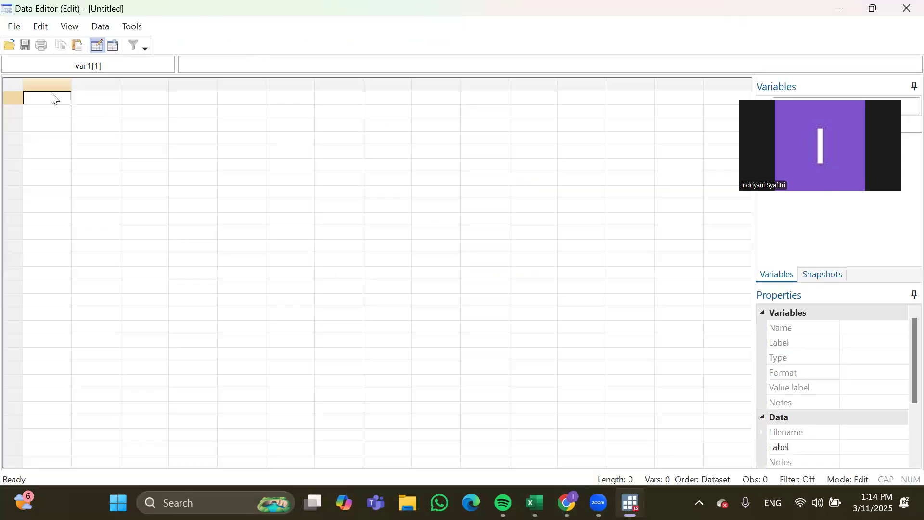
key("ctrl+v")
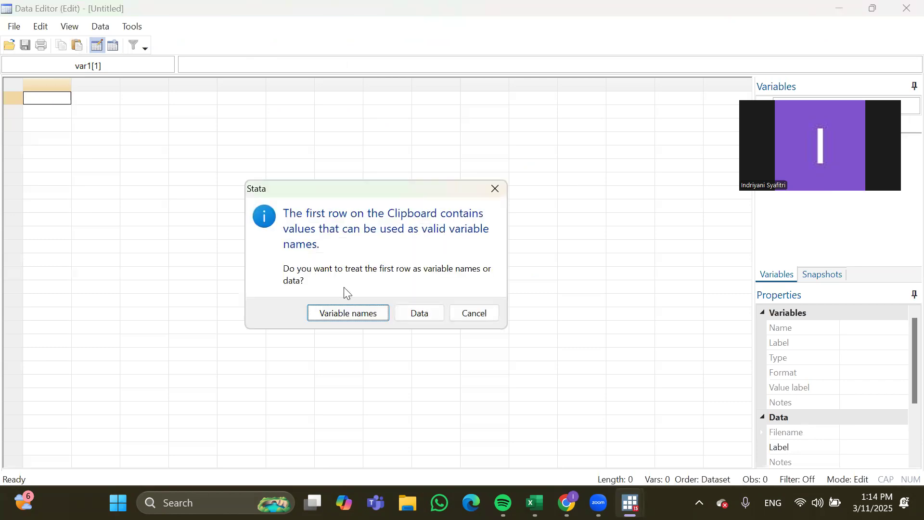
left_click(349, 313)
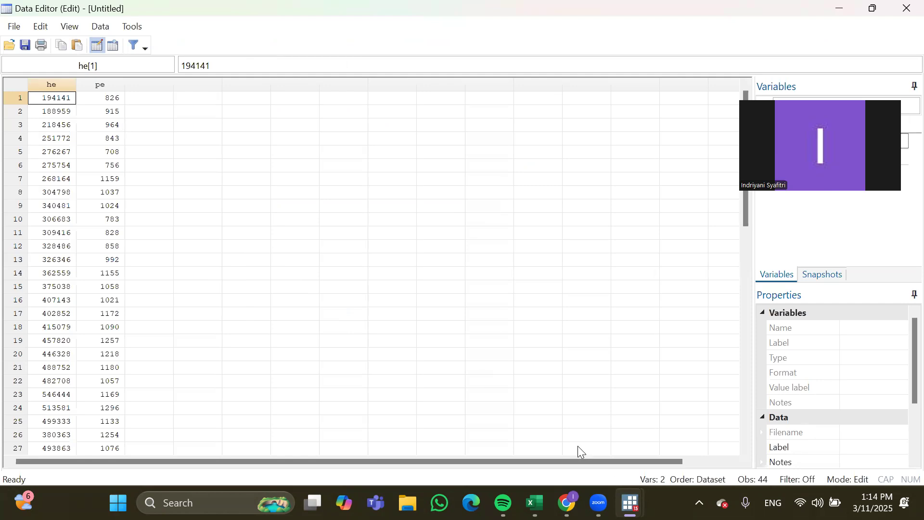
- Return to the main Stata window and generate an observation index with gen t =_n
mouse_move(613, 492)
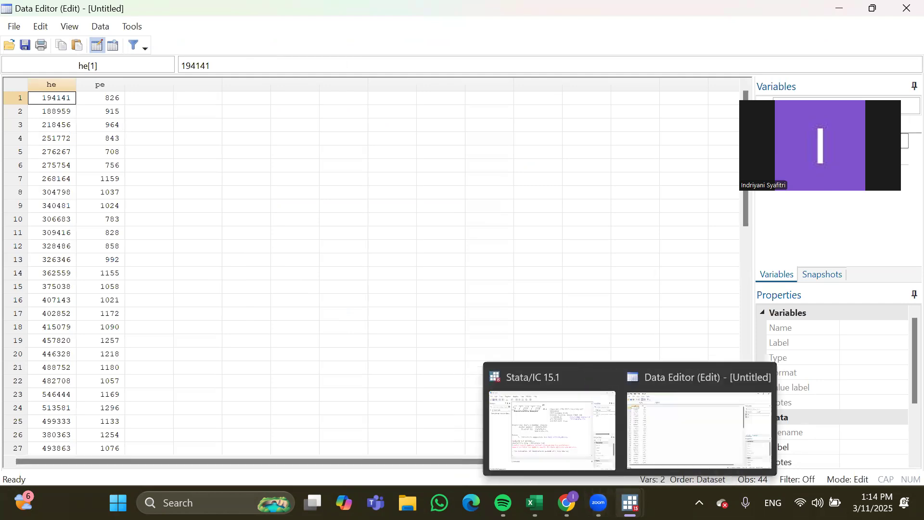
left_click(581, 433)
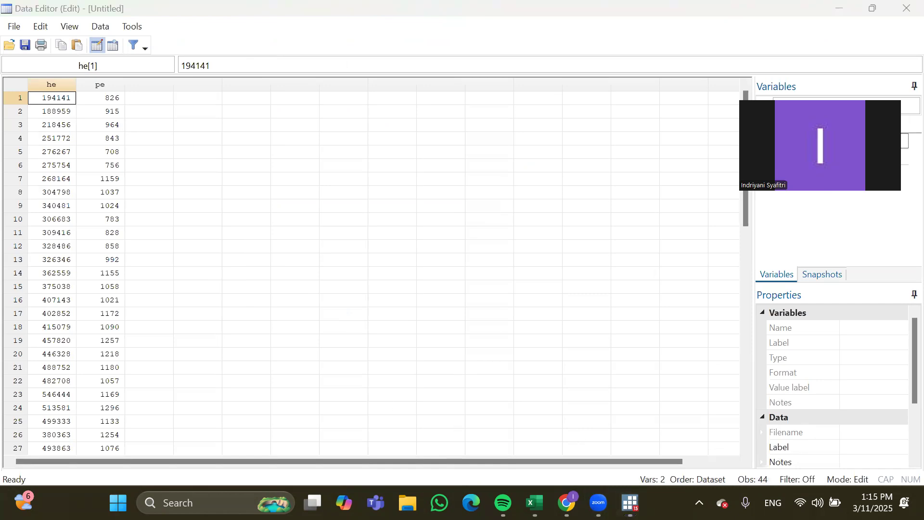
mouse_move(629, 502)
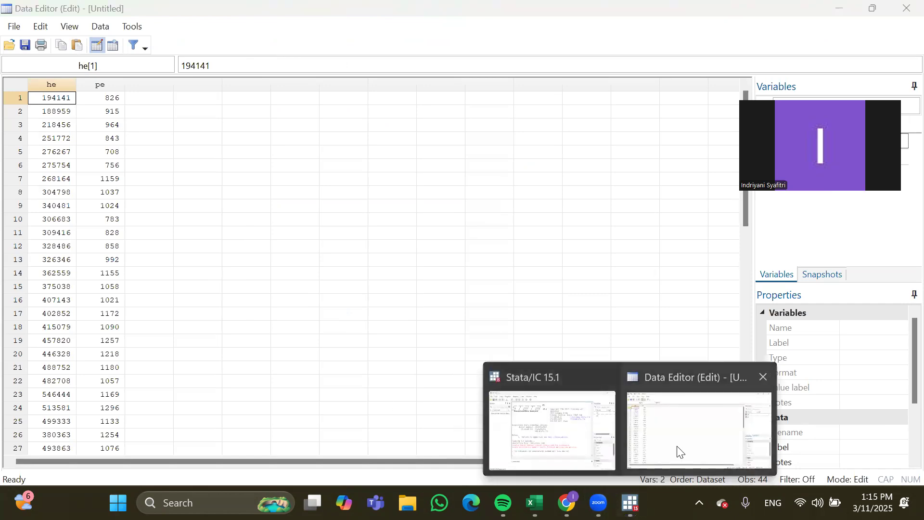
left_click(597, 442)
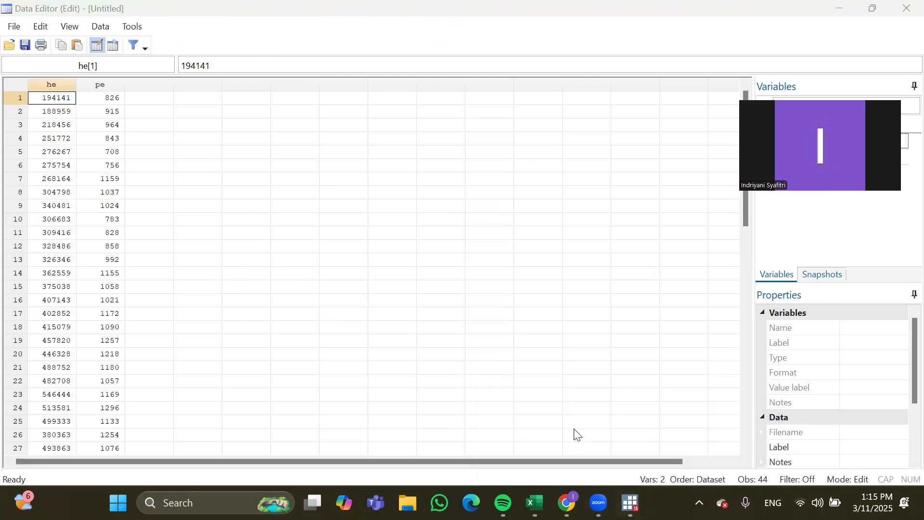
left_click(842, 14)
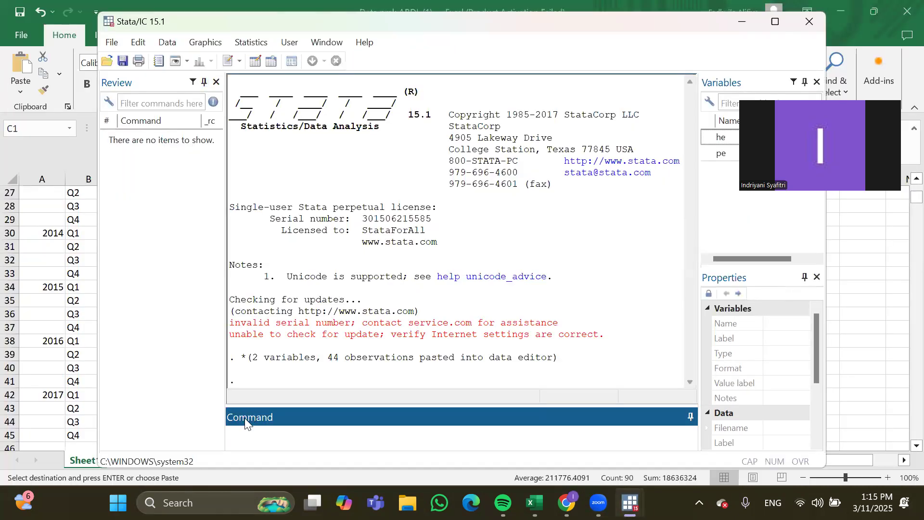
type("gen t =")
type(" n")
key("Return")
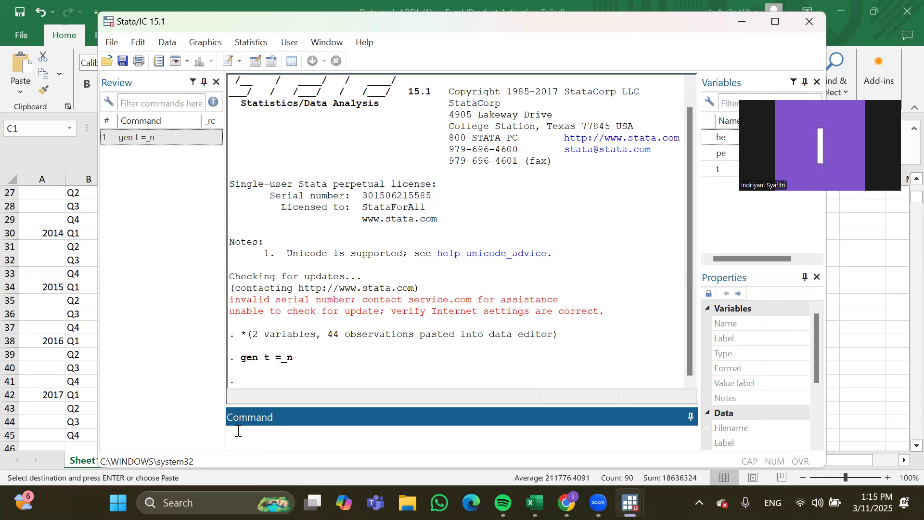
- Generate a quarterly date variable with gen newt = tq(2007q1) + t - 1 and apply format %tq newt
type("gen newt = tq(2007q1")
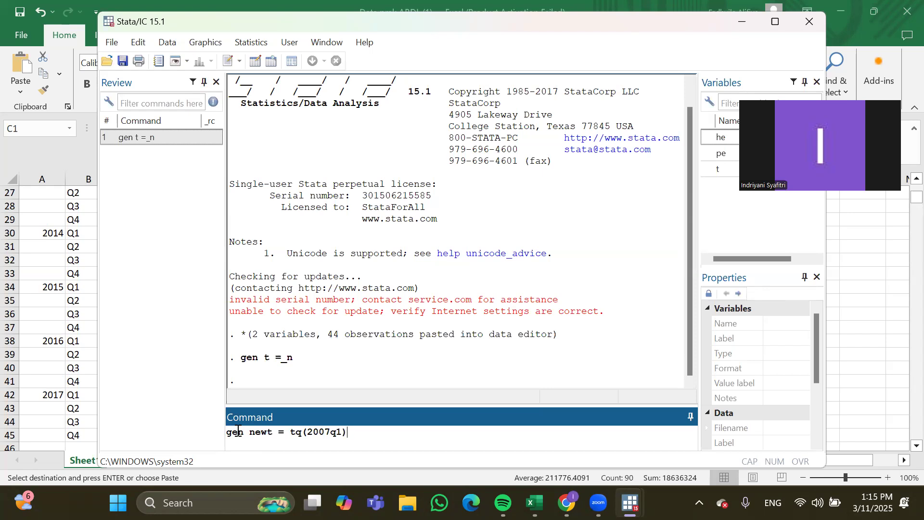
type(") + t - 1")
key("Return")
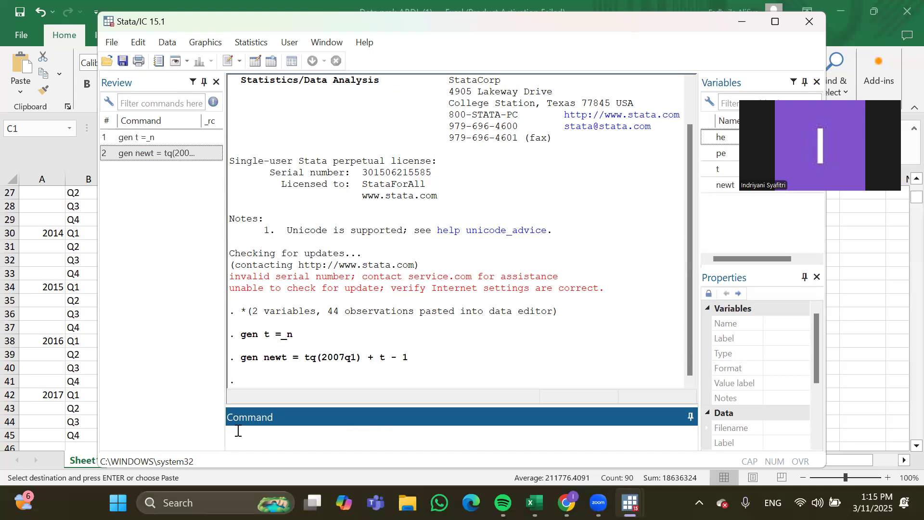
type("format %tq newt")
key("Return")
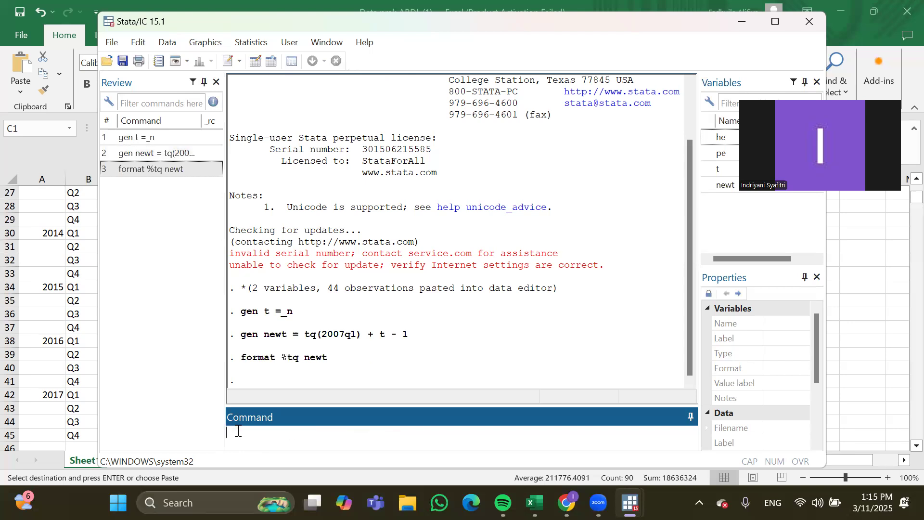
- Declare newt as the time variable with tsset newt and check the t and newt columns in the Data Editor
type("tsset newt")
key("Return")
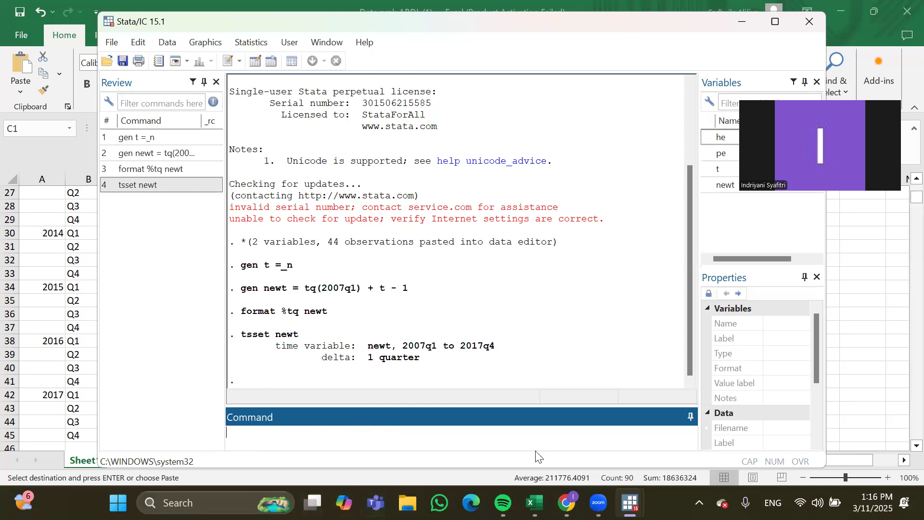
mouse_move(631, 502)
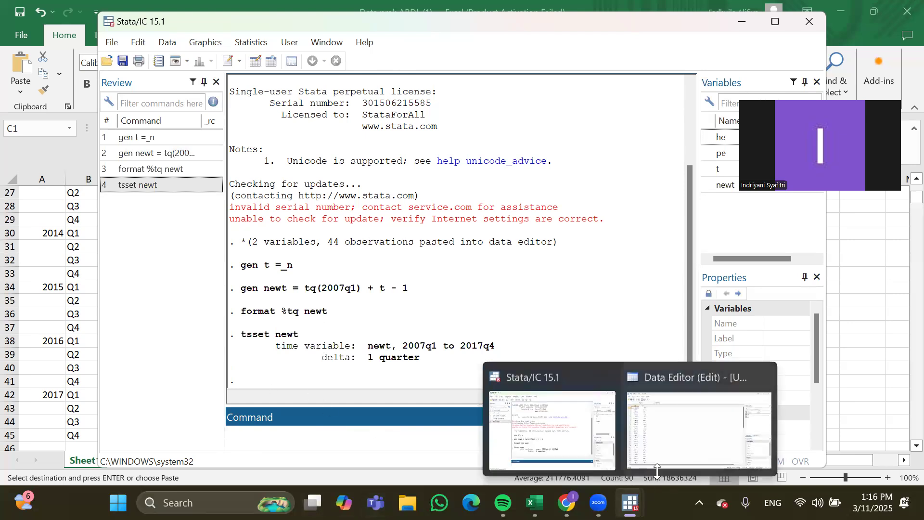
left_click(662, 440)
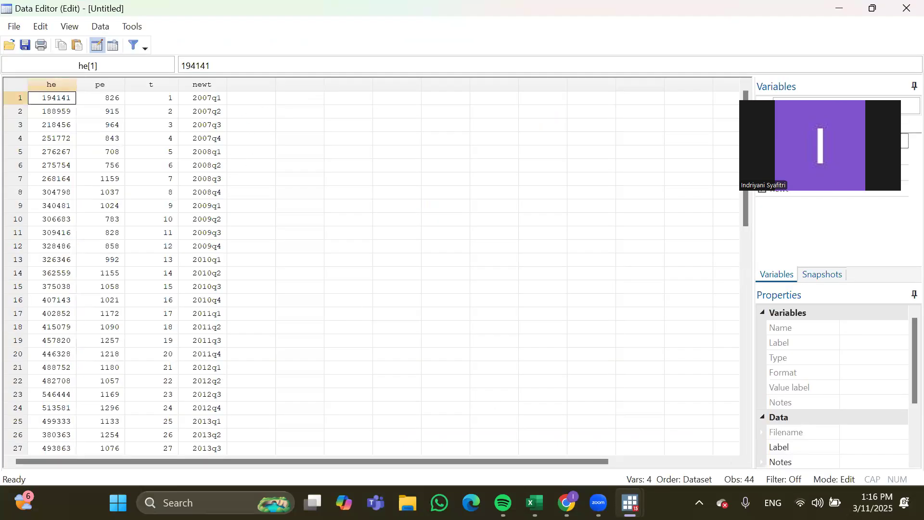
mouse_move(630, 502)
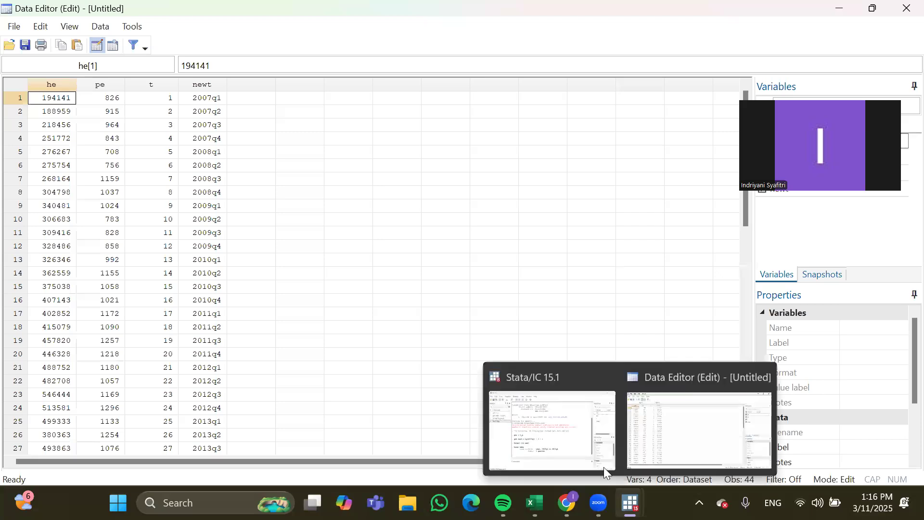
left_click(580, 437)
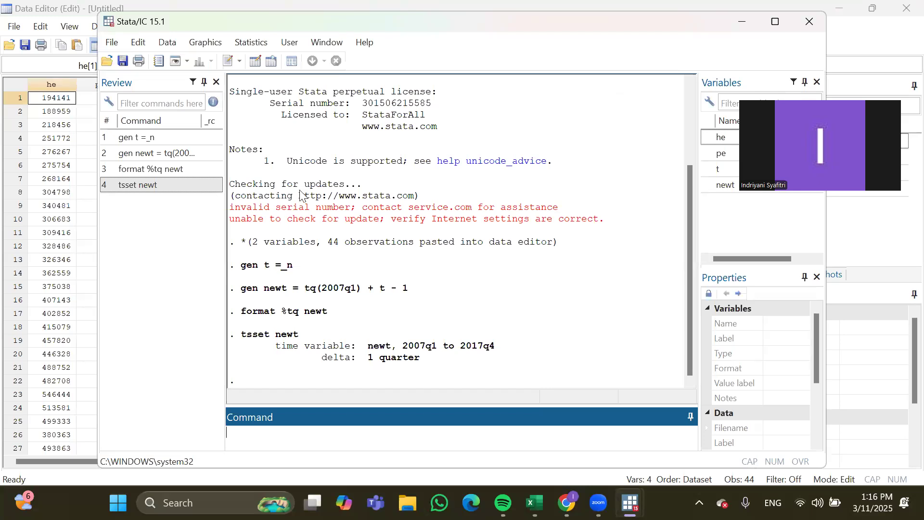
- Run an Augmented Dickey-Fuller unit-root test on he at level with 0 lagged differences
left_click(250, 44)
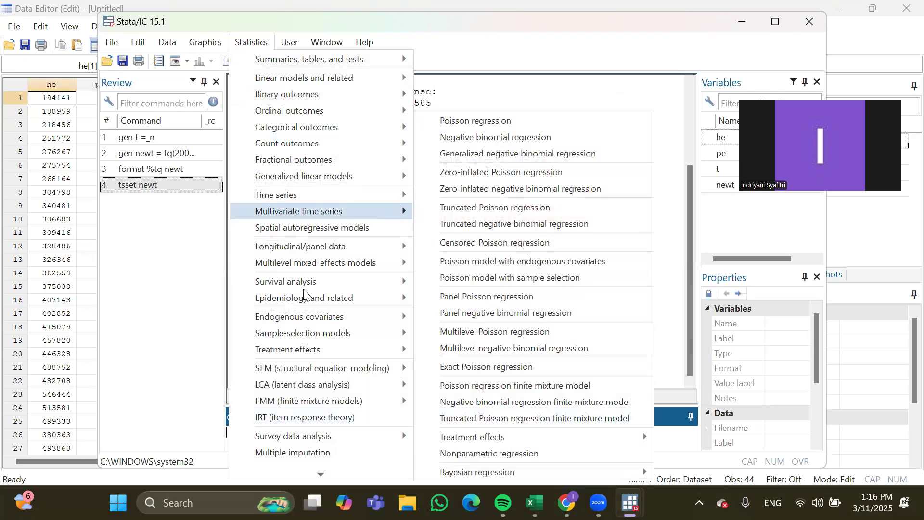
mouse_move(311, 197)
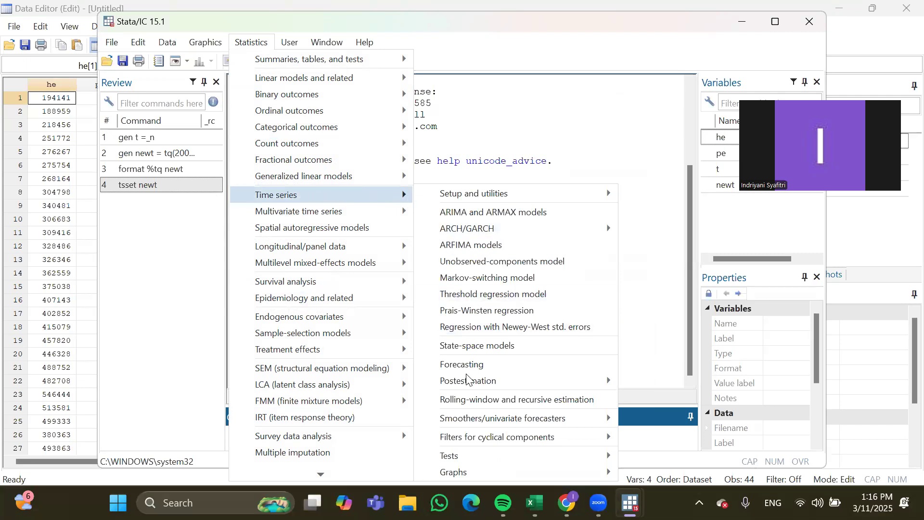
mouse_move(597, 437)
mouse_move(575, 453)
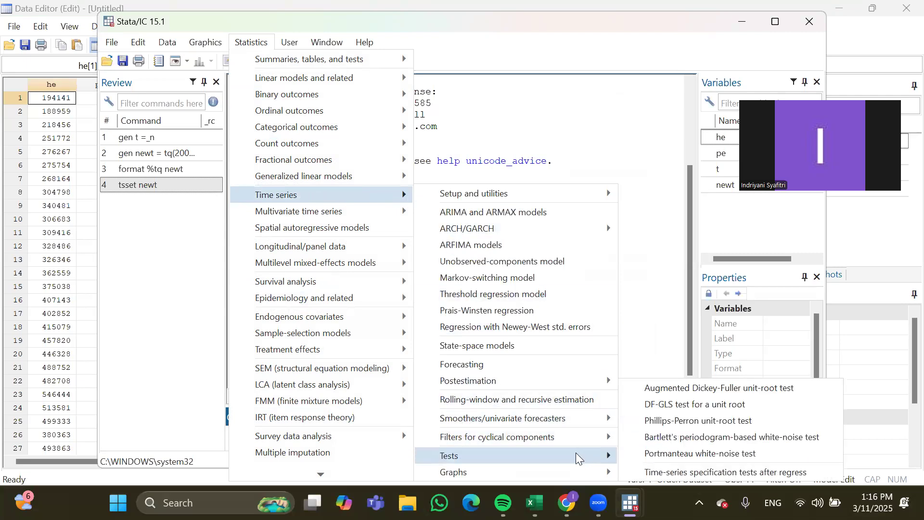
left_click(643, 387)
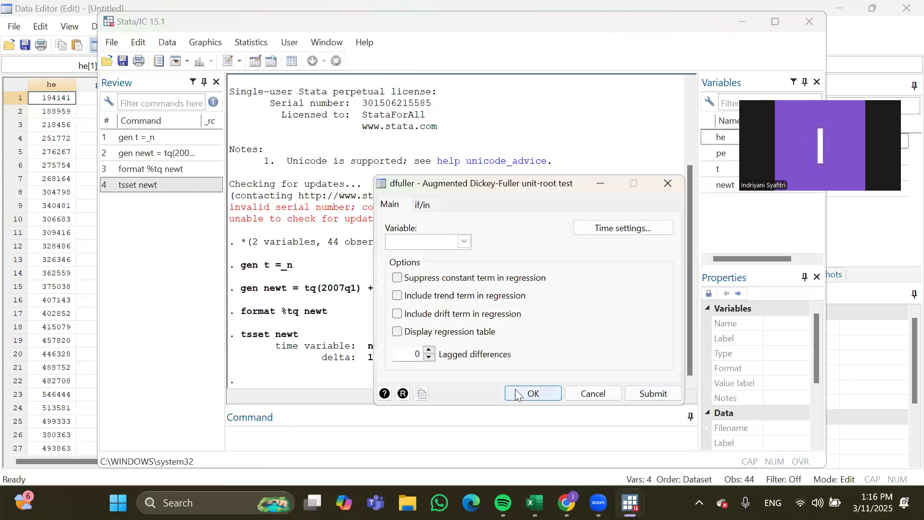
left_click(466, 244)
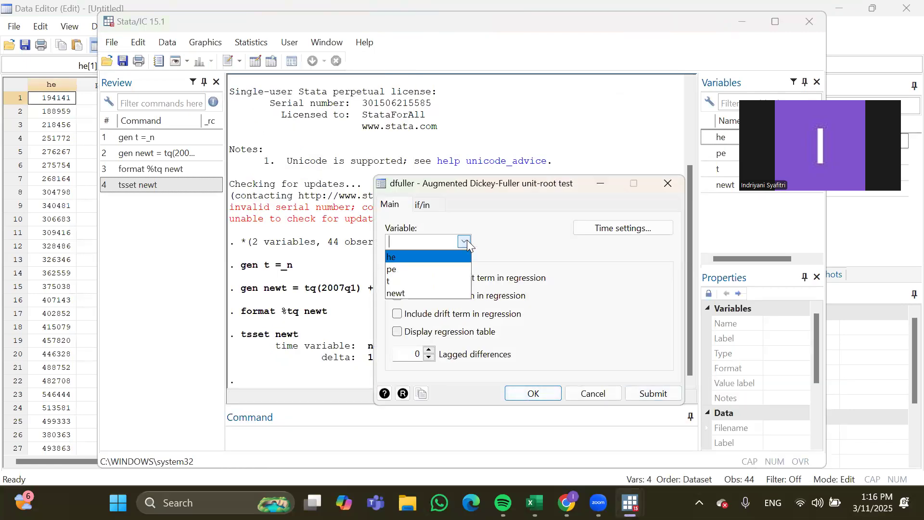
left_click(422, 257)
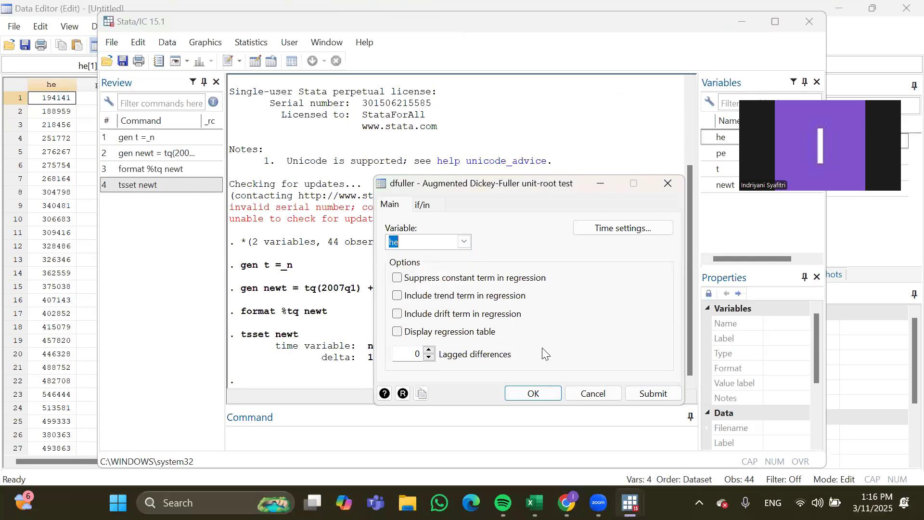
left_click(532, 395)
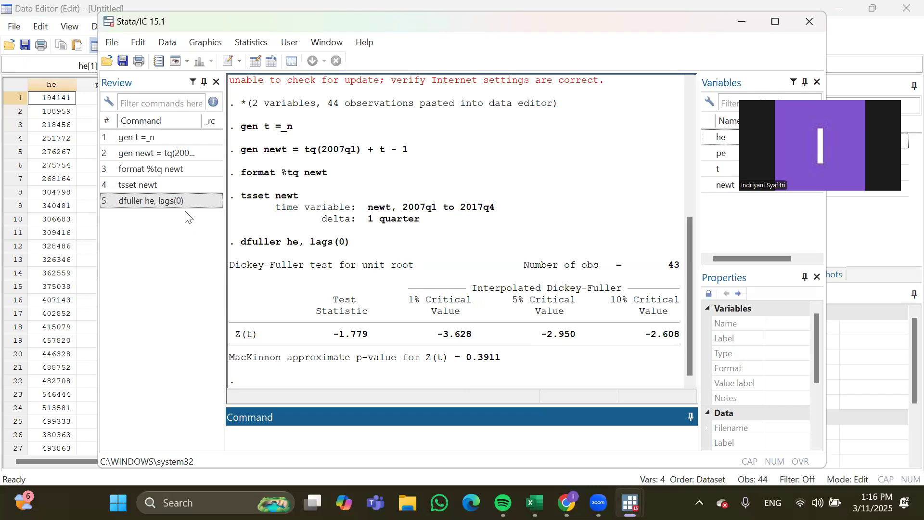
- Reuse the previous test command to run the Dickey-Fuller test on the first difference: dfuller d.he, lags(0)
left_click(170, 206)
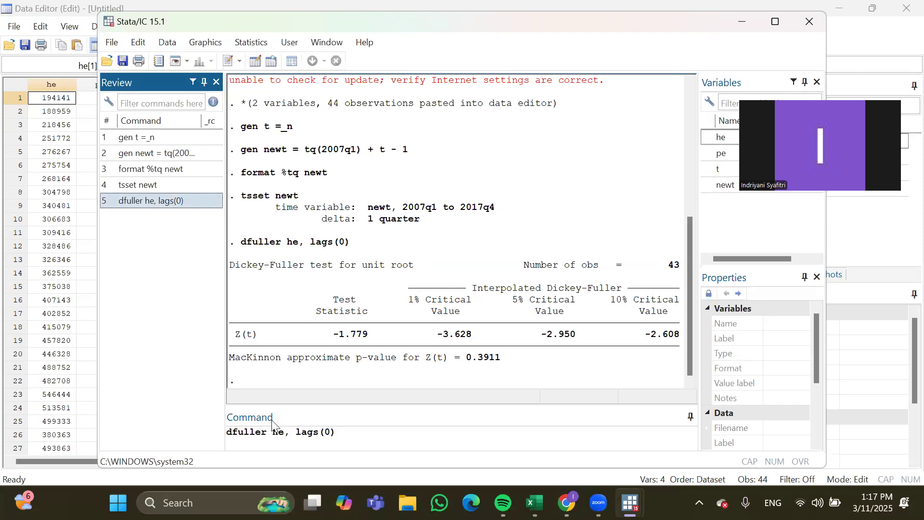
left_click(273, 433)
type("d.")
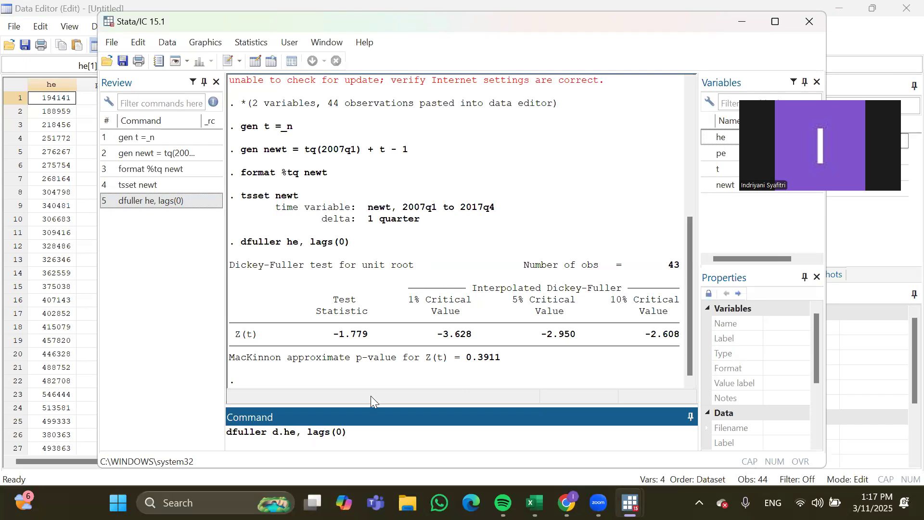
key("Return")
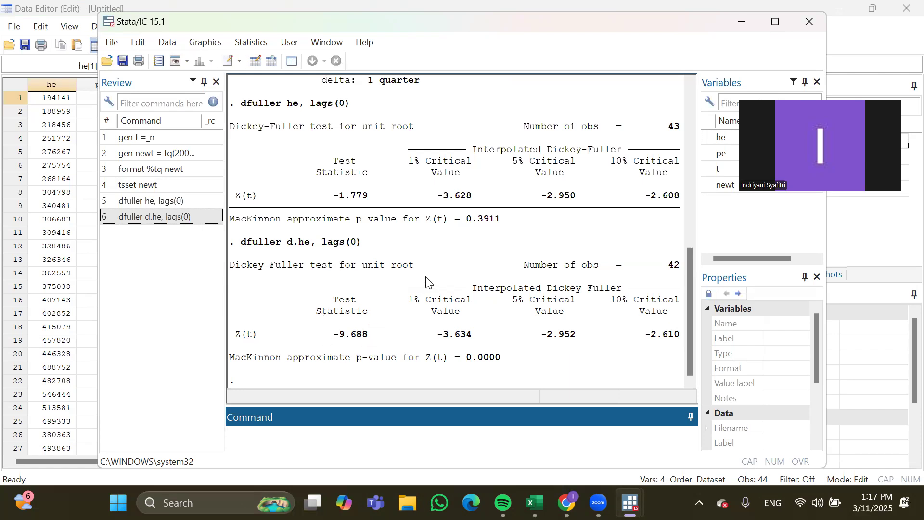
left_click_drag(442, 286, 445, 311)
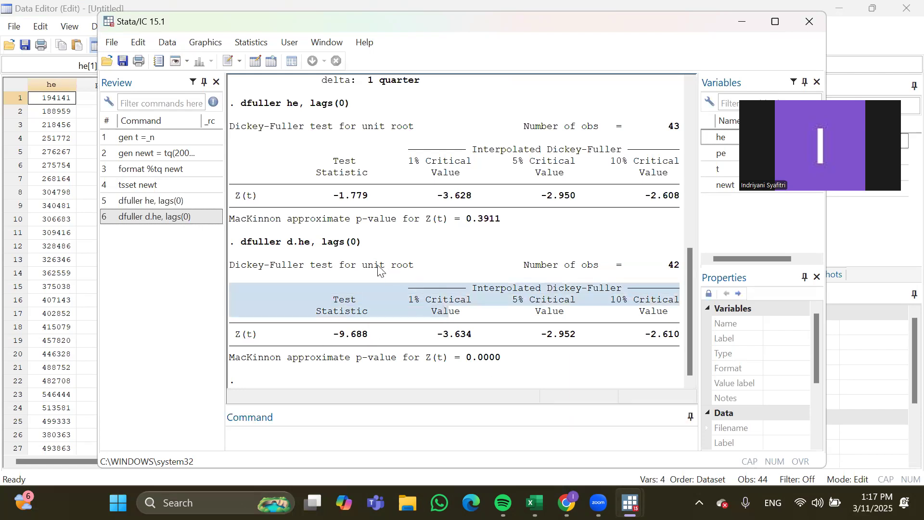
left_click(461, 247)
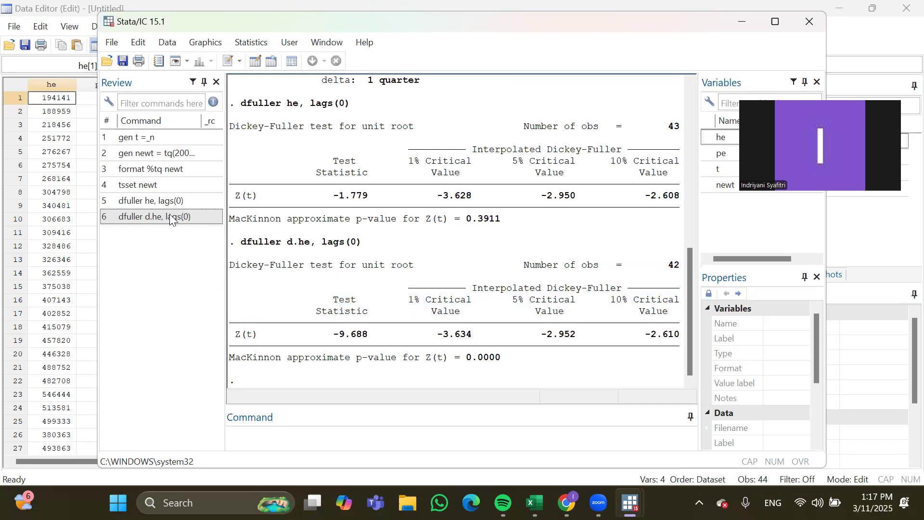
- Reuse the earlier level-test command to run the Dickey-Fuller test on pe: dfuller pe, lags(0)
left_click(163, 199)
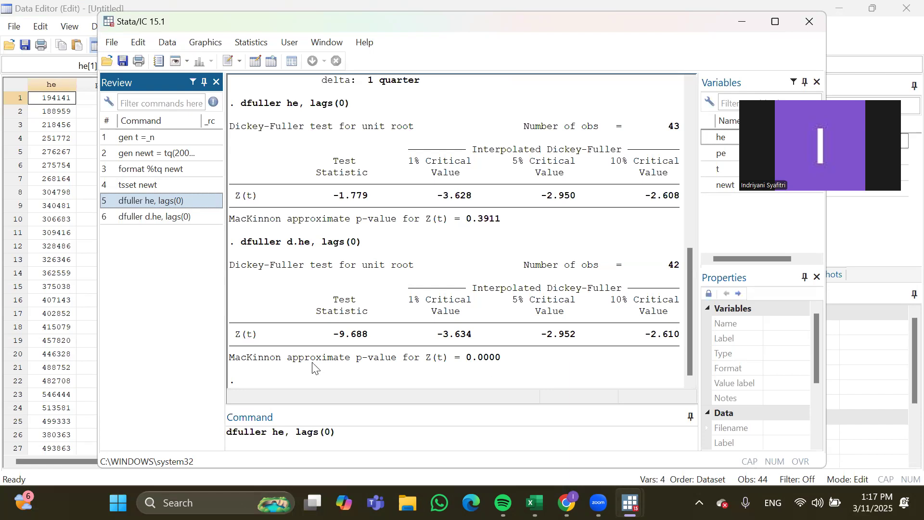
left_click(280, 432)
key("BackSpace")
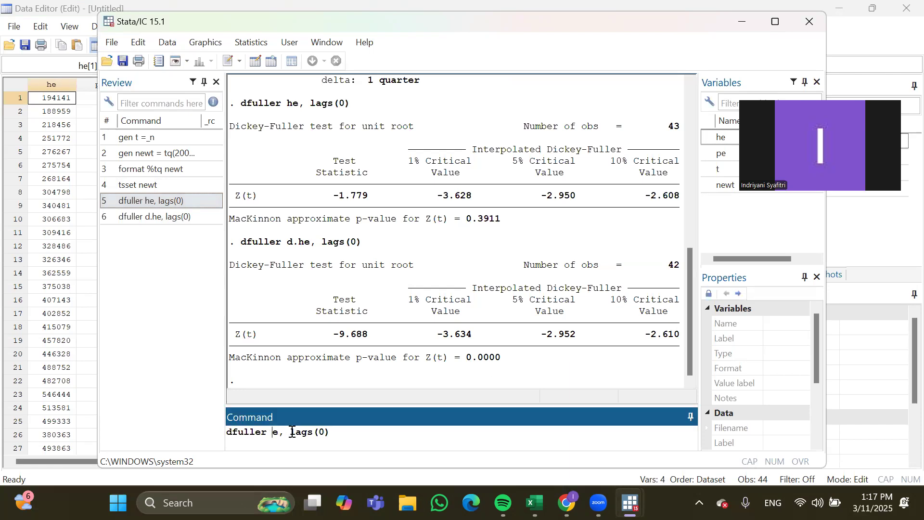
type("p")
key("Return")
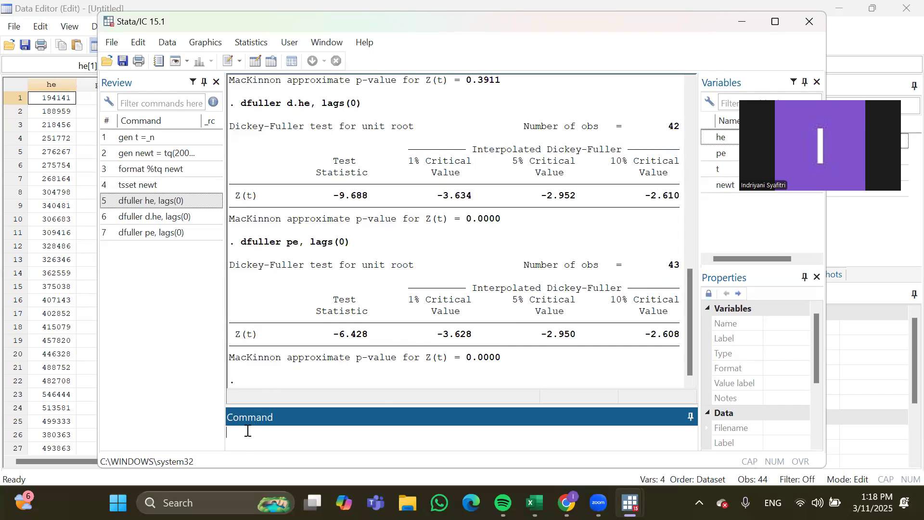
- Install the ardl package with ssc install ardl and estimate the model with ardl he pe, maxlags(2) aic
type("ssc install ardl")
key("Return")
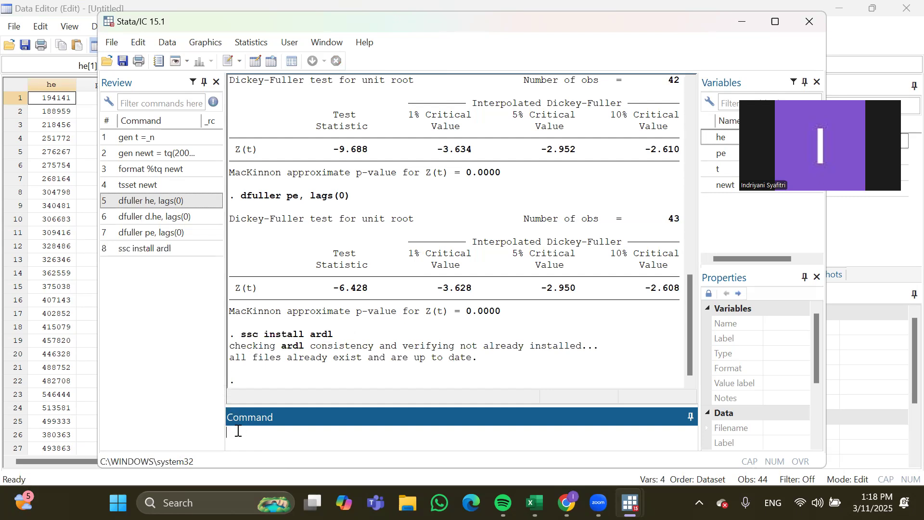
type("ardl he pe, maxlags(2) aic")
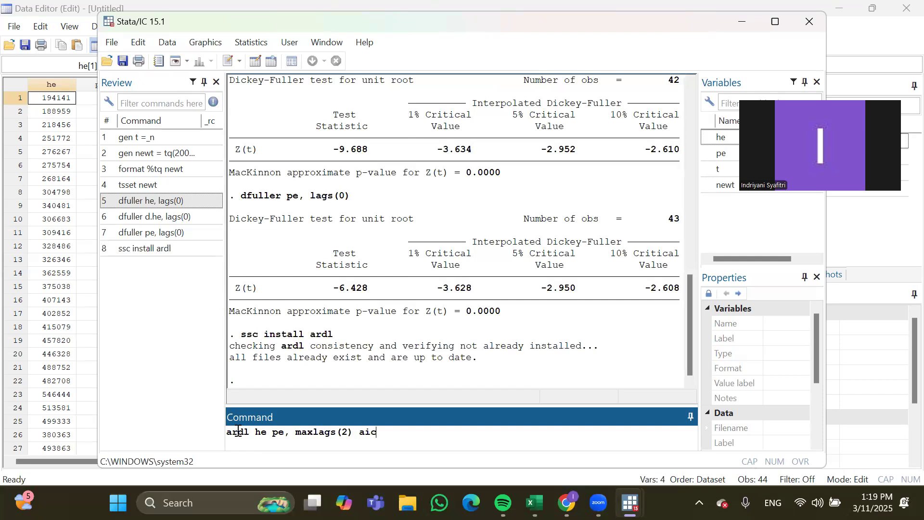
key("Return")
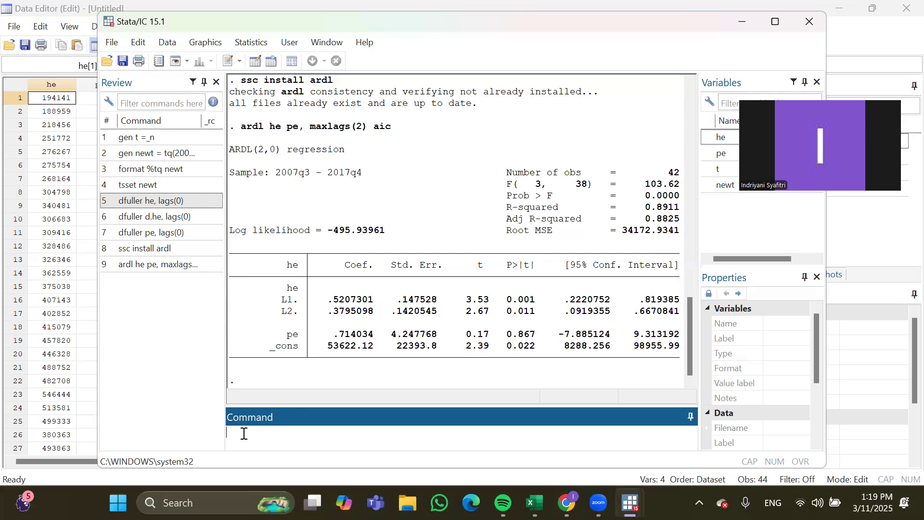
- List the optimal lags with matrix list e(lags) and estimate the error-correction form with ardl he pe, lags(2,0) ec
type("matrix list e(lags")
key("Return")
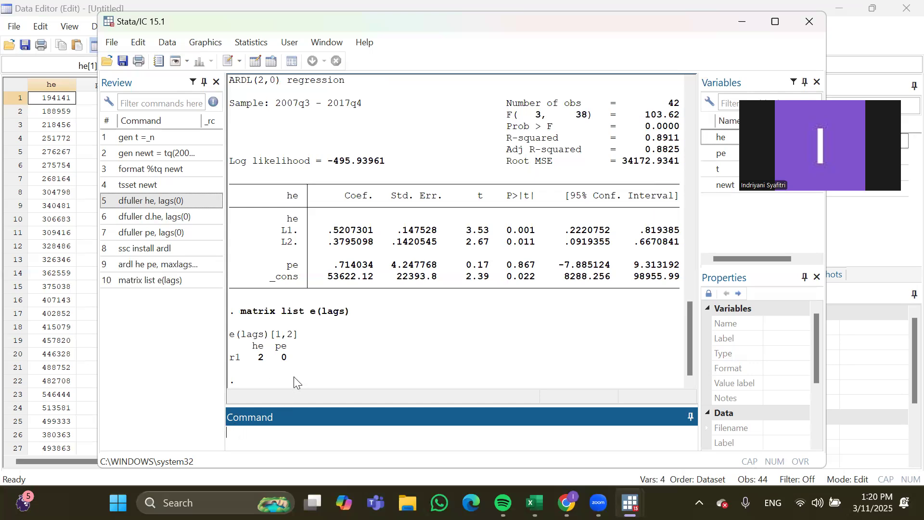
type("ardl he pe, lags")
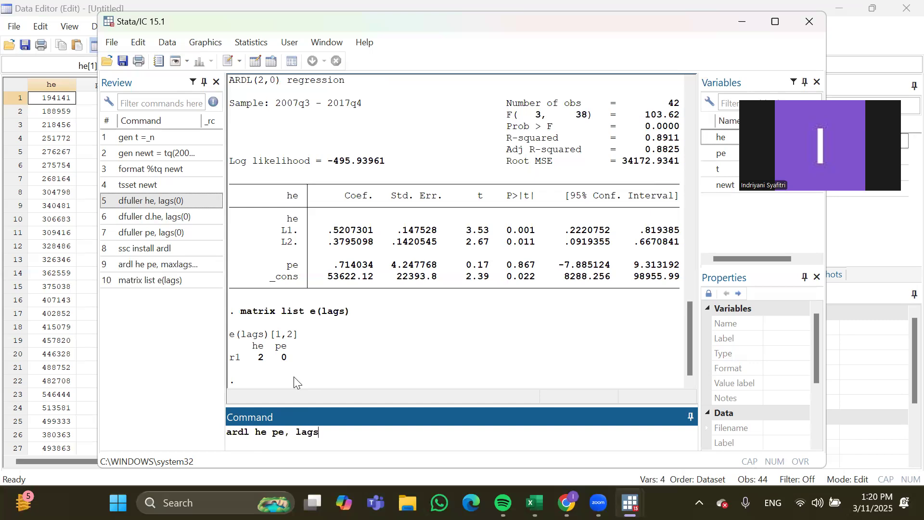
type("(2,0) ec")
key("Return")
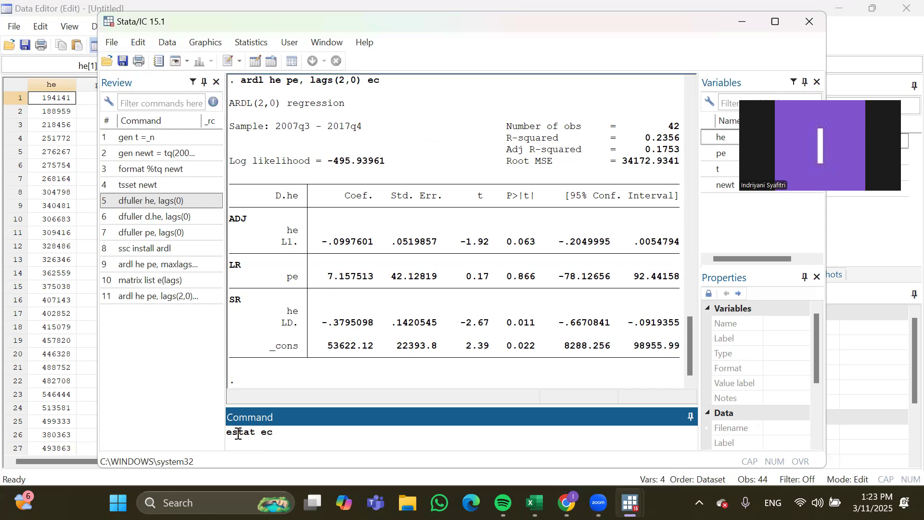
- Run the cointegration bounds test with estat ectest and review its critical values and decision table
key("Return")
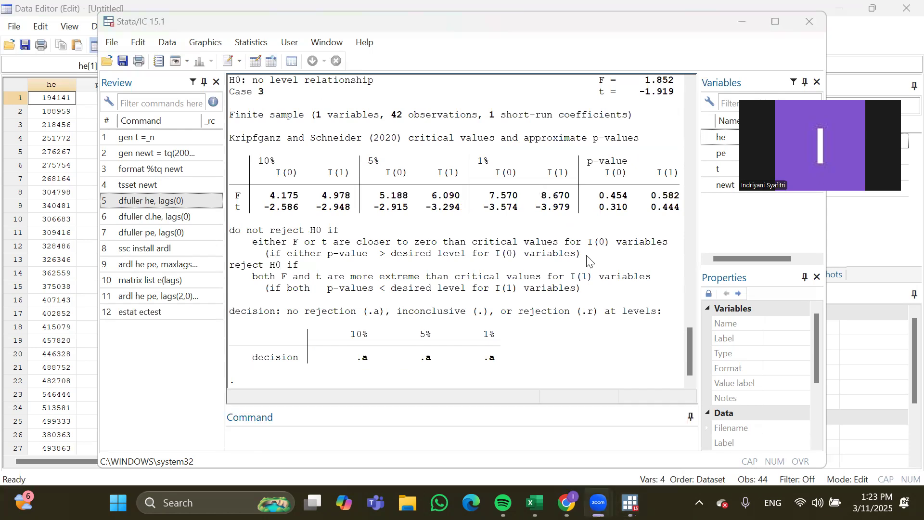
left_click_drag(687, 336, 691, 331)
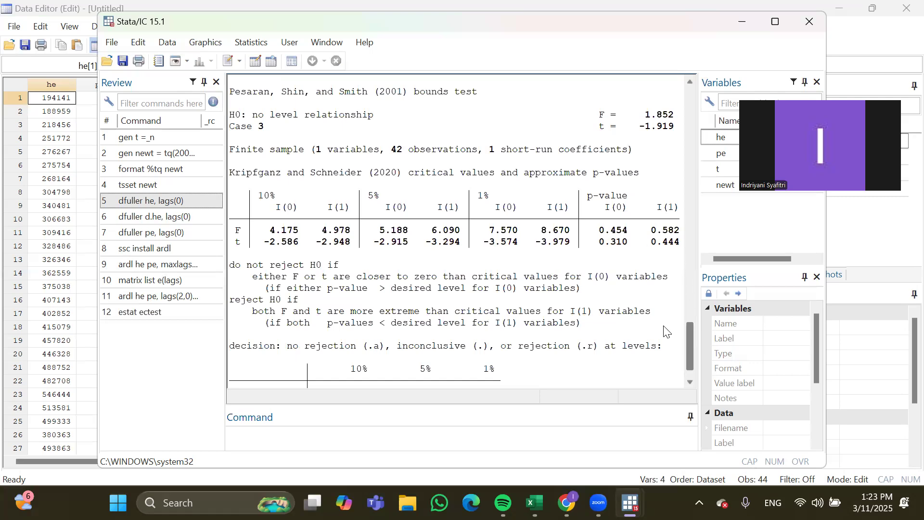
left_click_drag(686, 342, 691, 353)
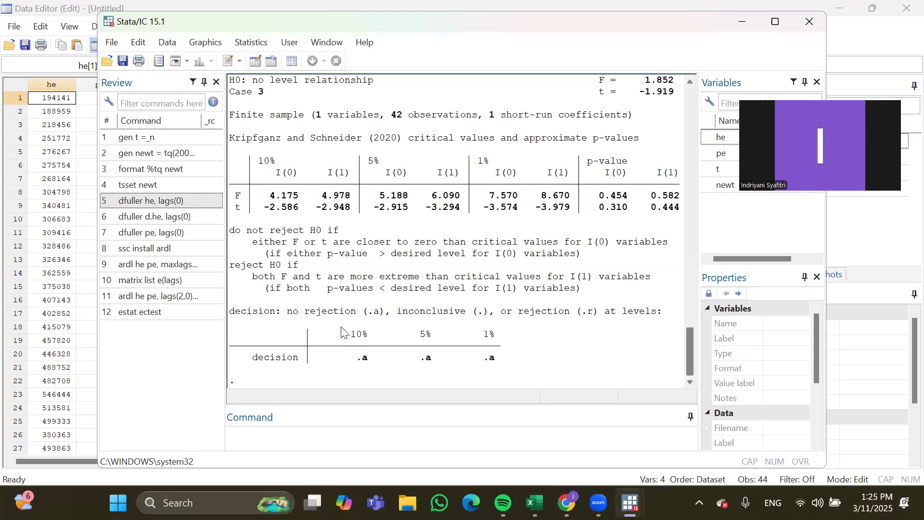
- Test the ARDL model for autocorrelation with the Durbin-Watson command estat dwatson
left_click(236, 434)
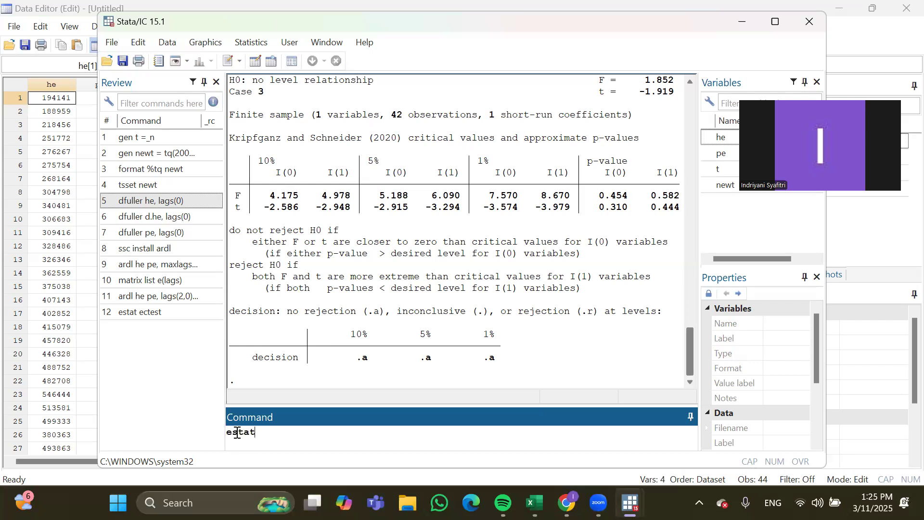
type("estat dwatson")
key("Return")
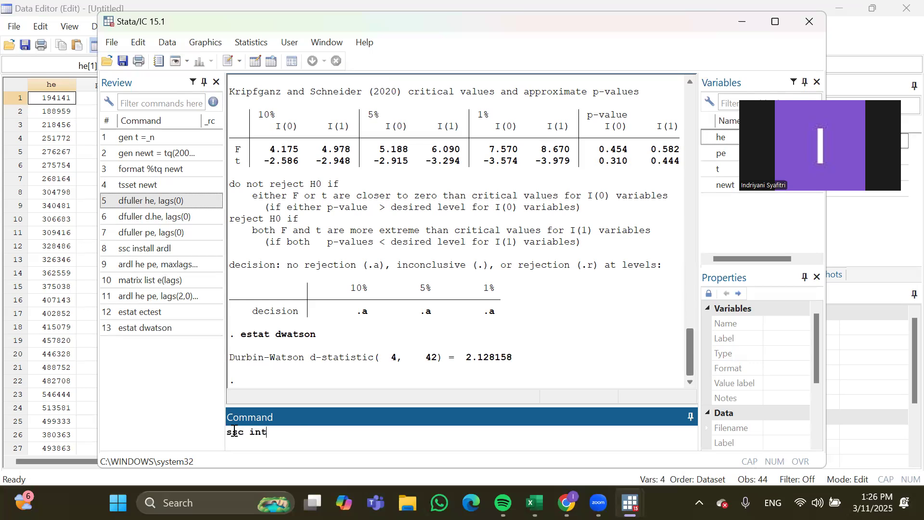
- Install the white package from SSC with the command ssc install white
type("l white")
key("Return")
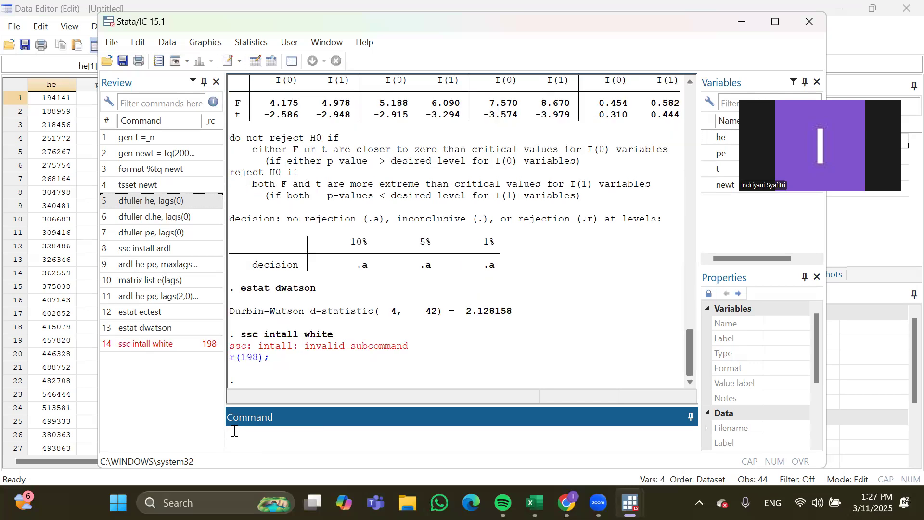
left_click(172, 343)
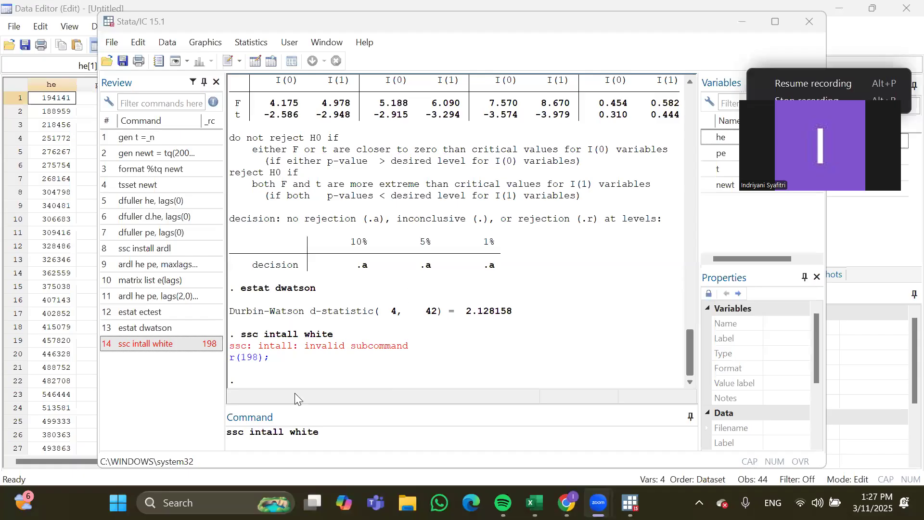
left_click(261, 431)
type("s")
key("Return")
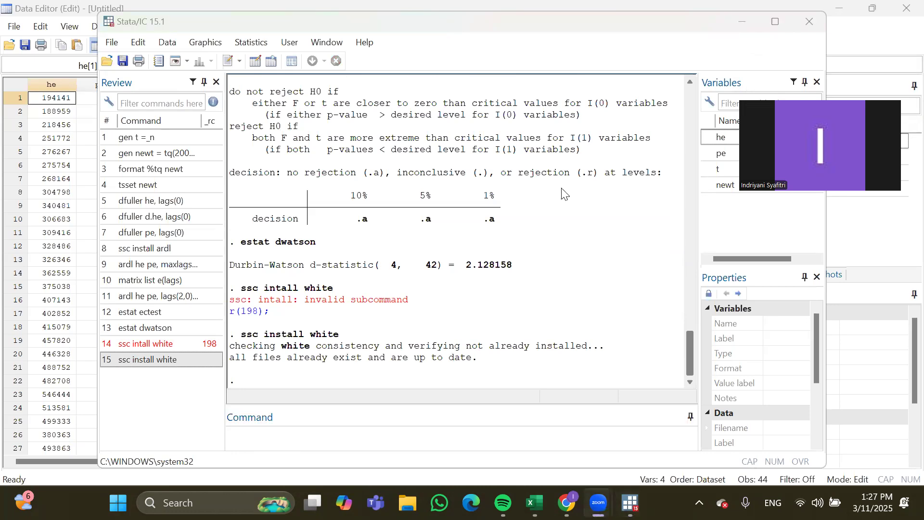
- Run White's heteroskedasticity test on the ARDL model with estat imtest, white
left_click(240, 429)
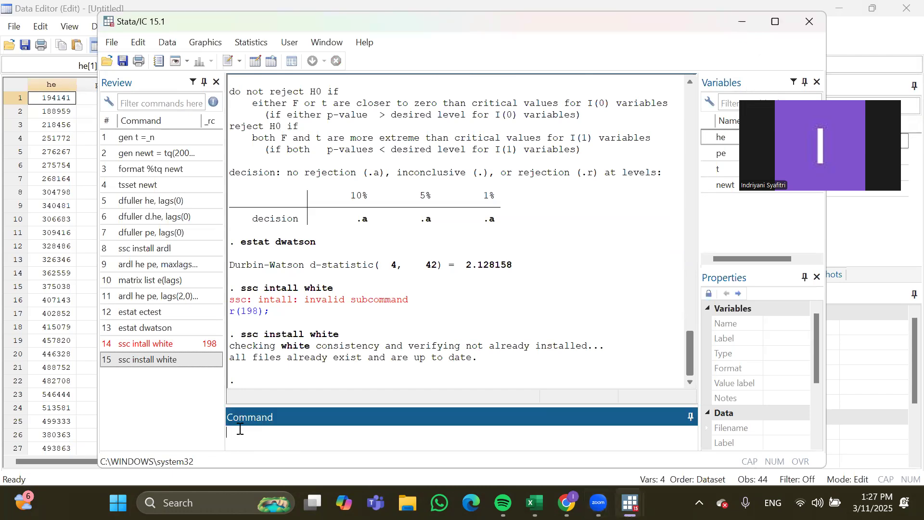
type("estat imtest, white")
key("Return")
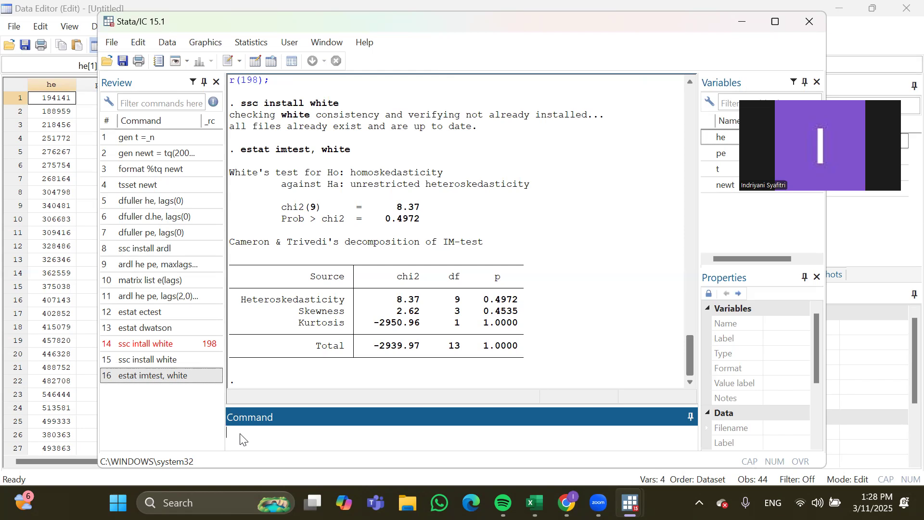
- Install cusum6 from SSC and plot the stability test with cusum6 he pe, cs(cusum) lw(lower) uw(upper)
type("ssc install cusum6")
key("Return")
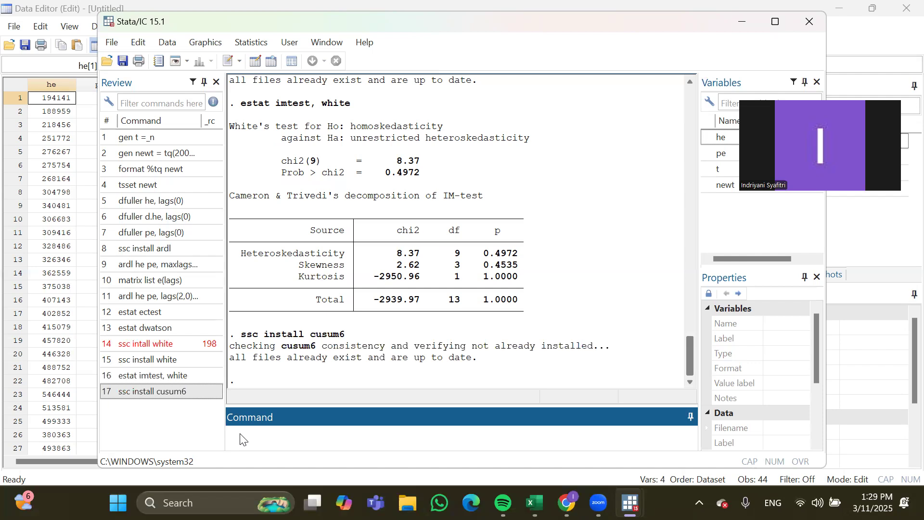
type("cusum6 he pe, cs(cusum) lw(lower) uw")
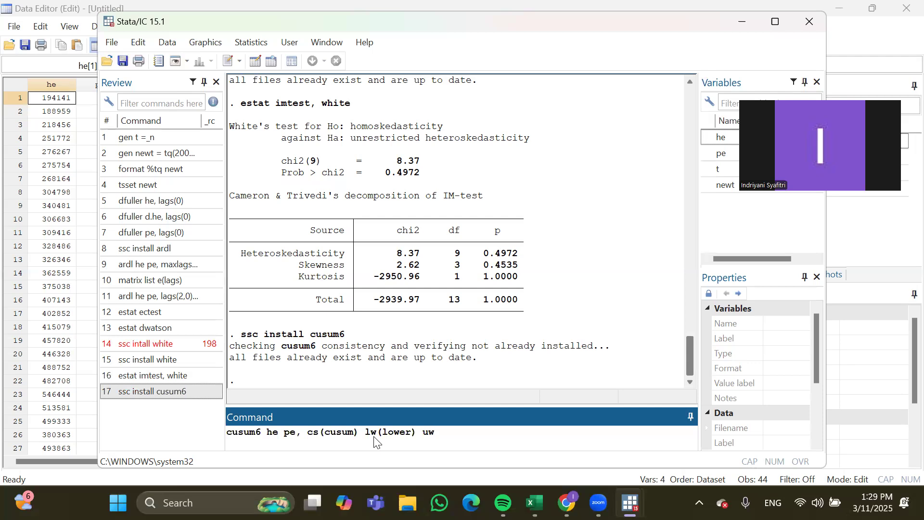
type("(upper)")
key("Return")
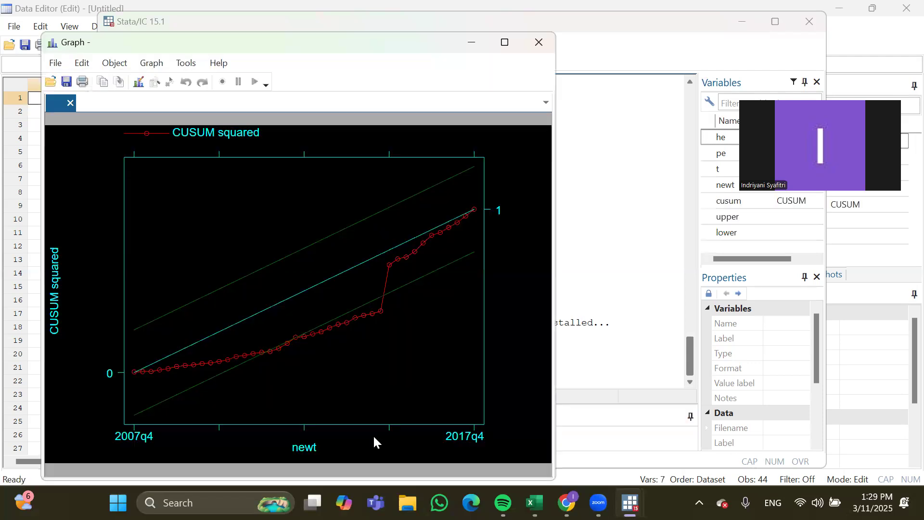